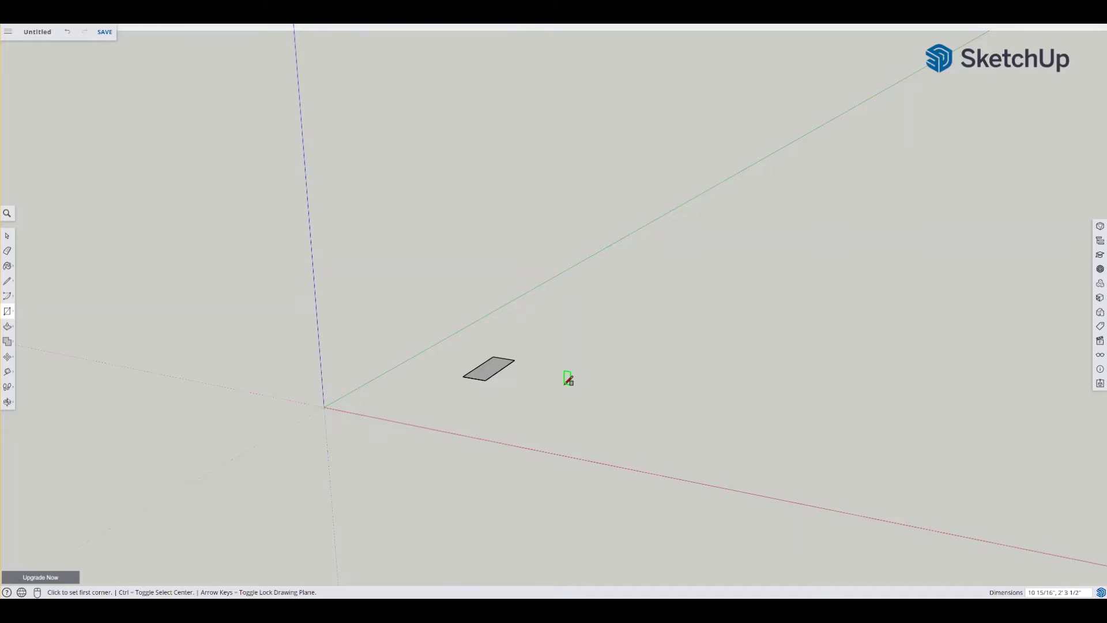
Draw two vertical rectangles in perpendicular planes, about 1' 9 1/2" by 2' 13/16" and about 2' 1/2" by 1' 5 1/8".
click(563, 384)
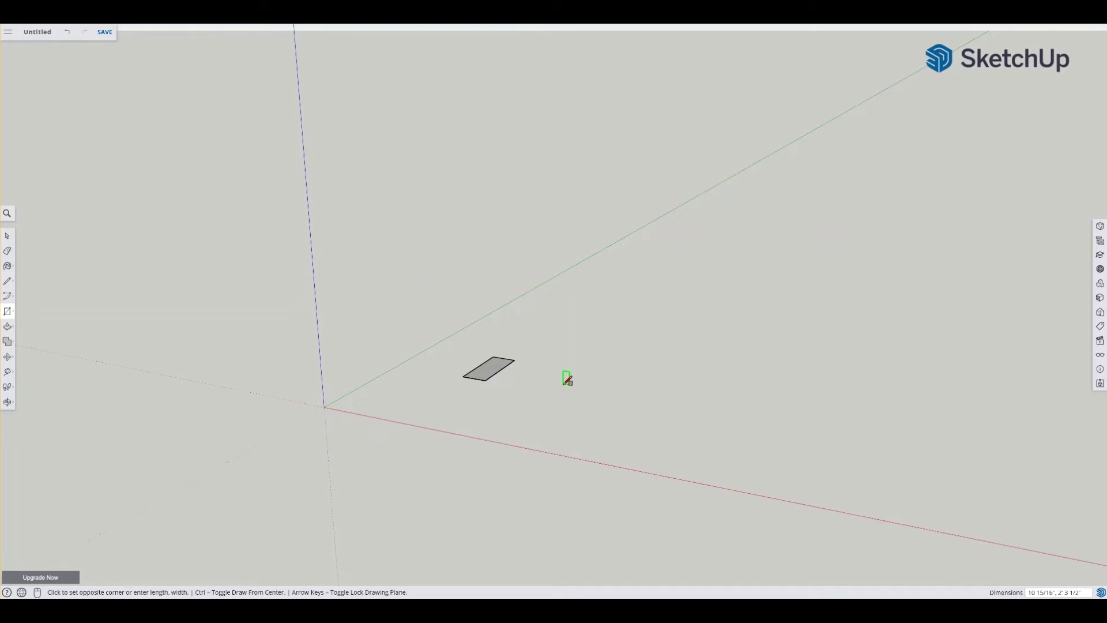
click(612, 334)
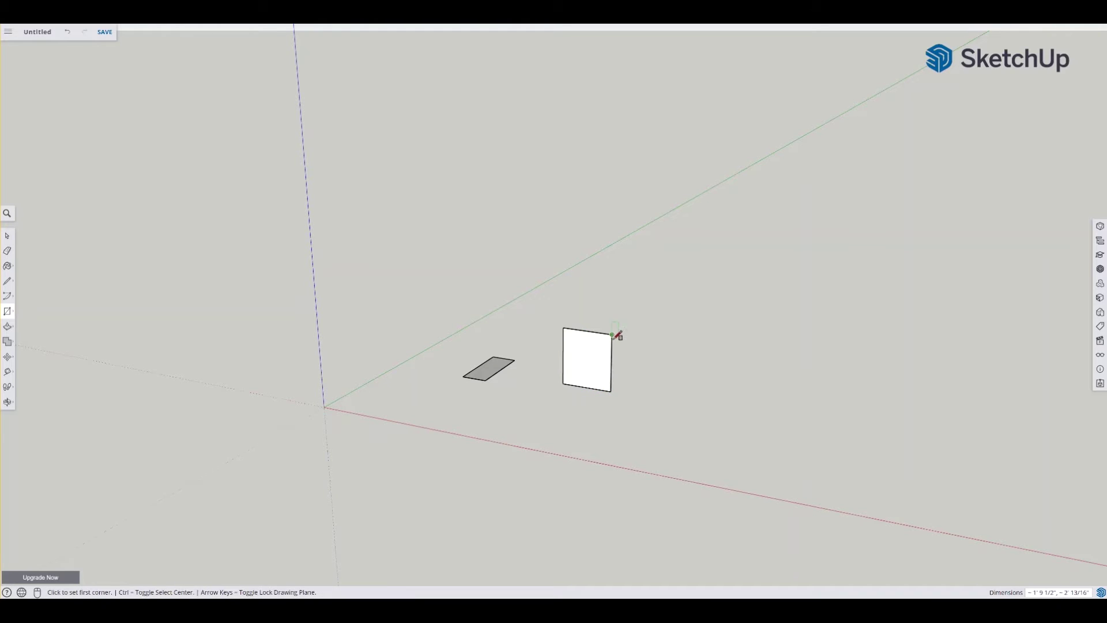
click(623, 433)
click(646, 370)
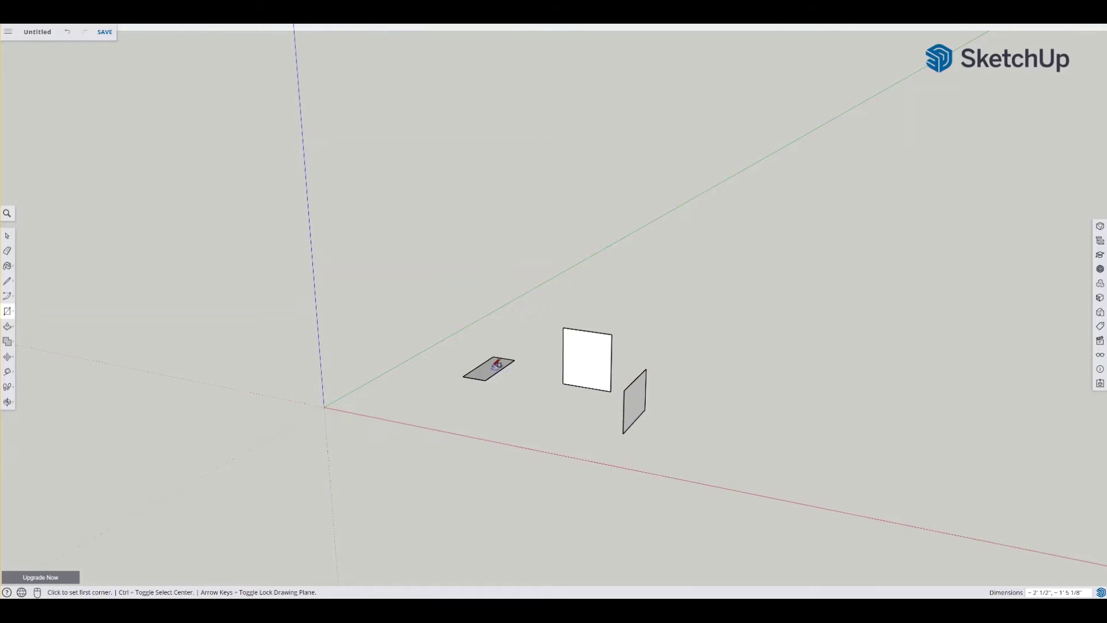
Select all three practice rectangles and delete them.
click(7, 236)
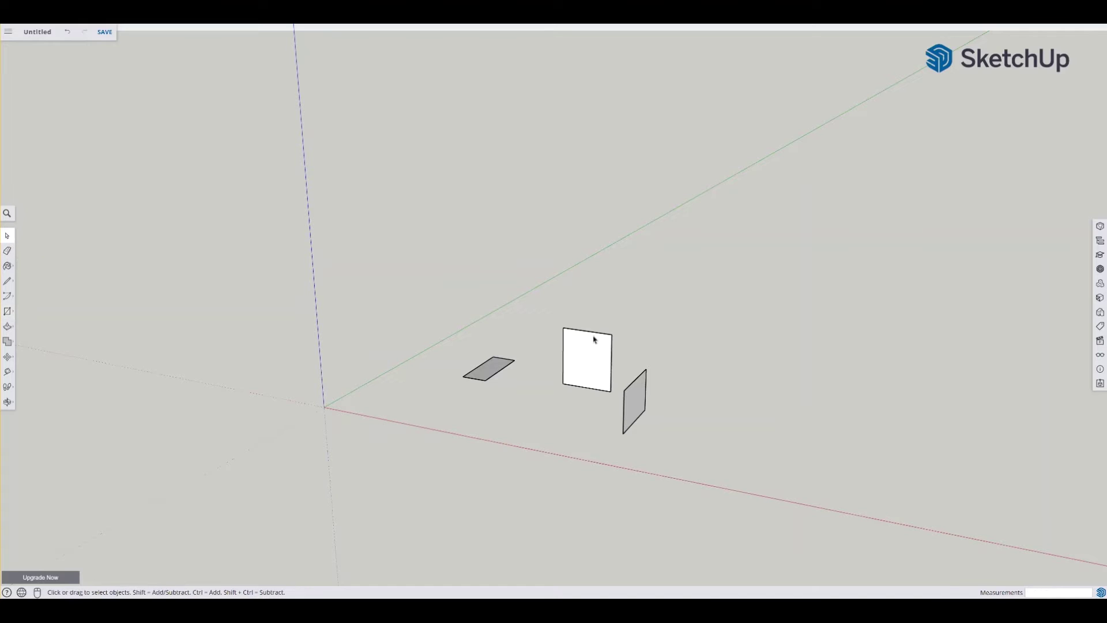
drag(713, 291, 395, 443)
key(Delete)
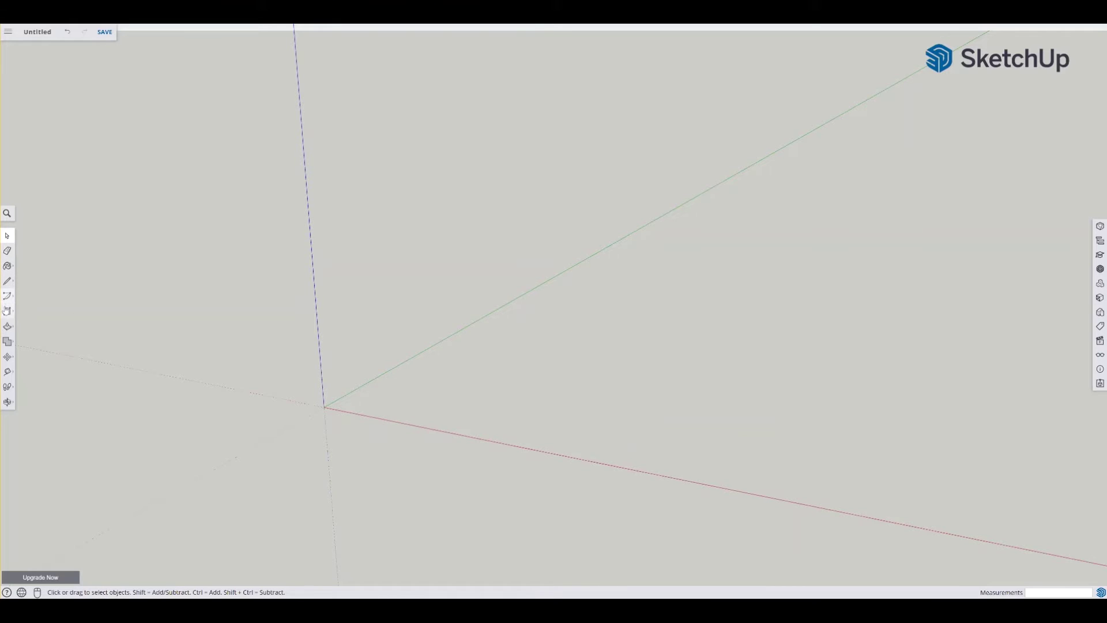
Draw a rectangle on the ground plane near the origin with dimensions 4'6" by 5'9".
click(7, 311)
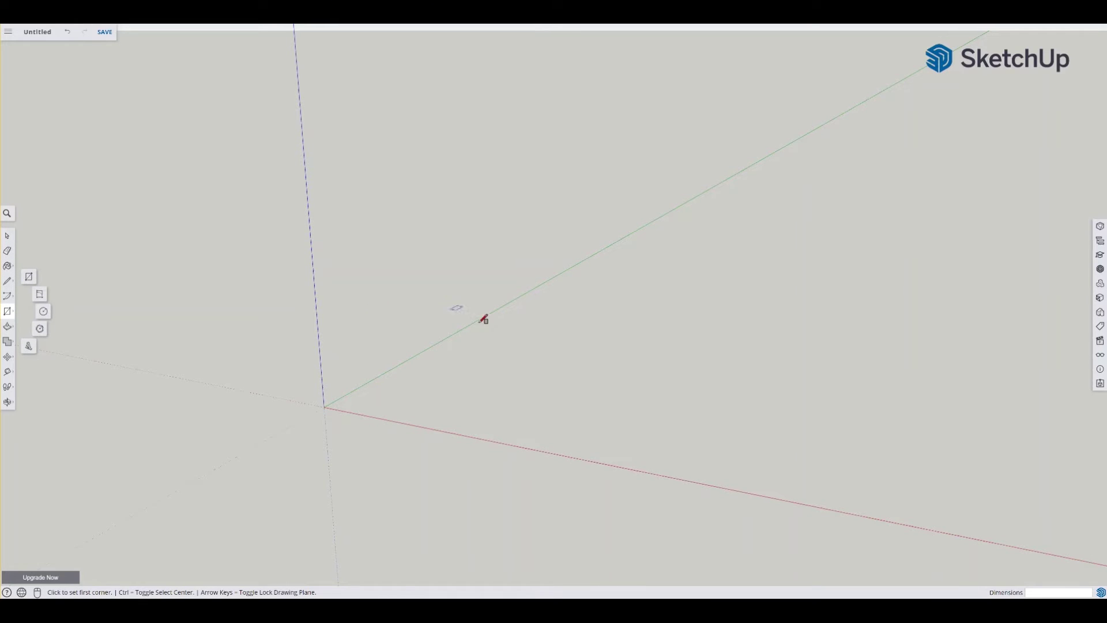
click(434, 381)
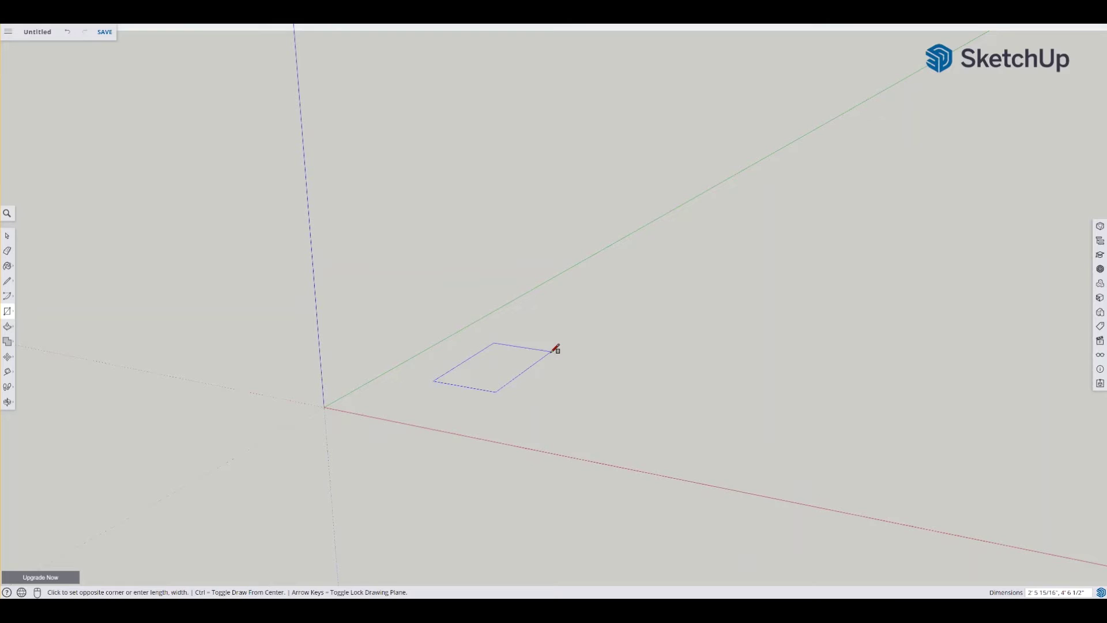
text(4)
text('6)
text(,)
text(,)
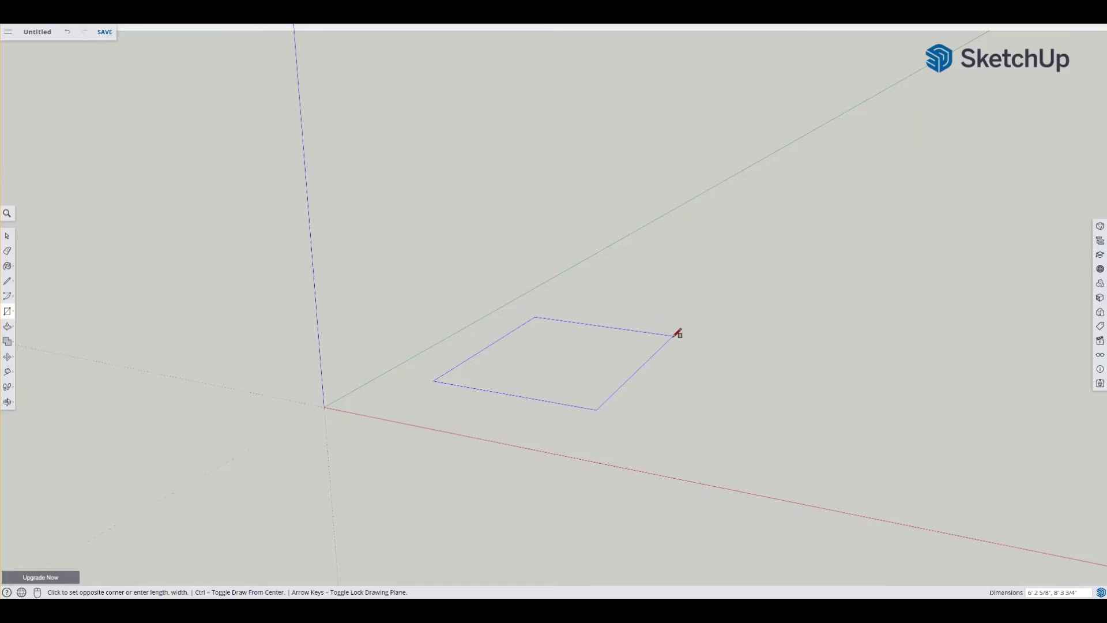
text(4'6,5'9)
key(Return)
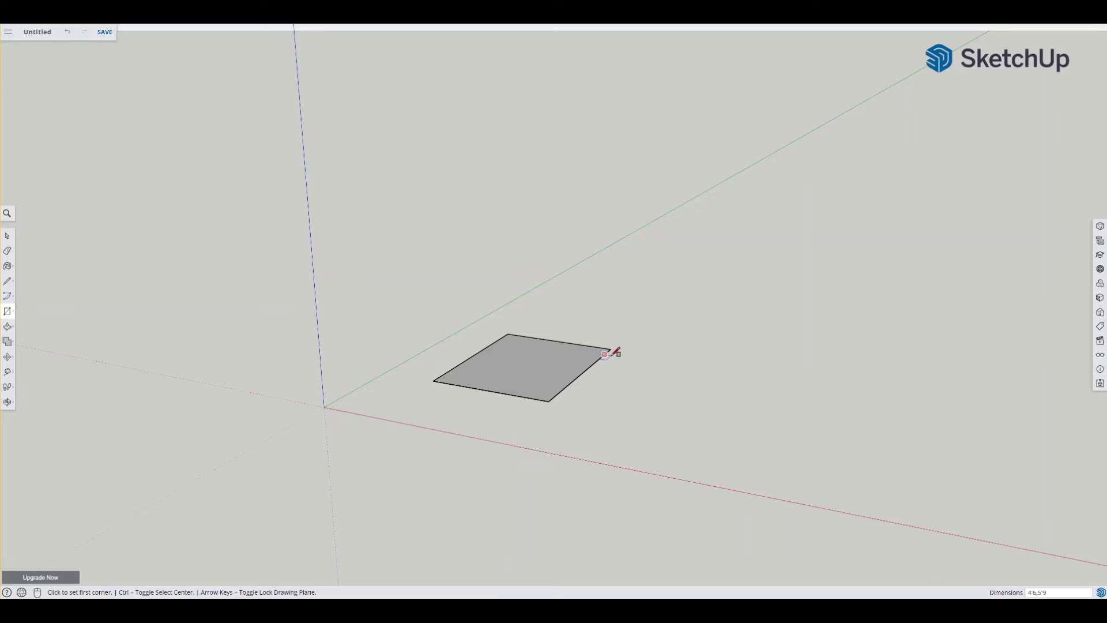
Draw a second ground rectangle beside the first, size it 3'6" by 7'6", and resize it to 7'6" by 3'6".
click(628, 392)
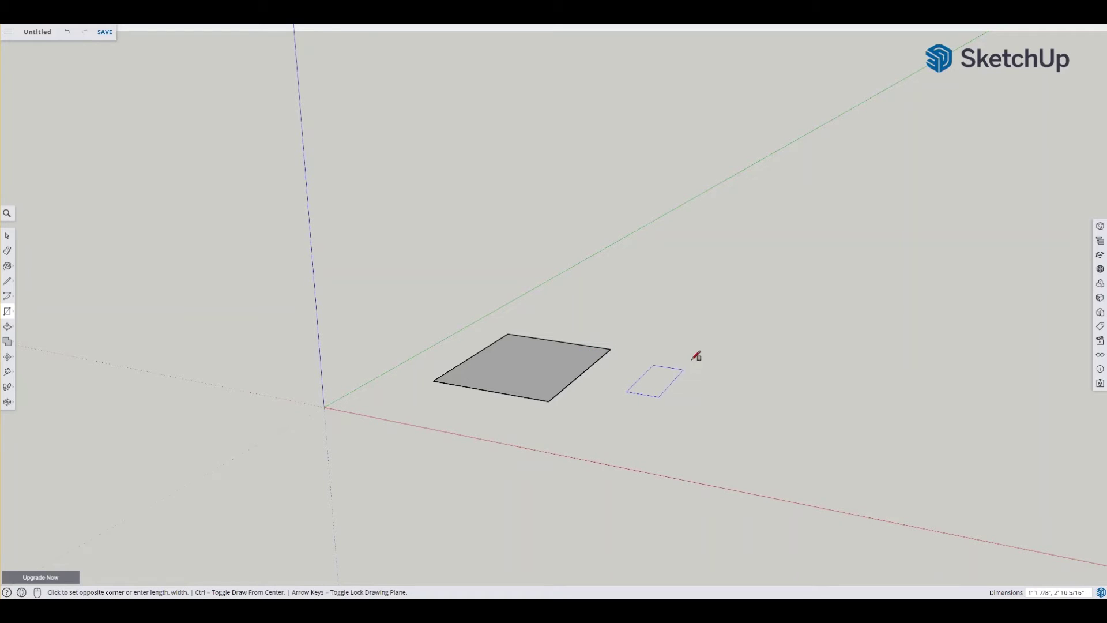
click(760, 329)
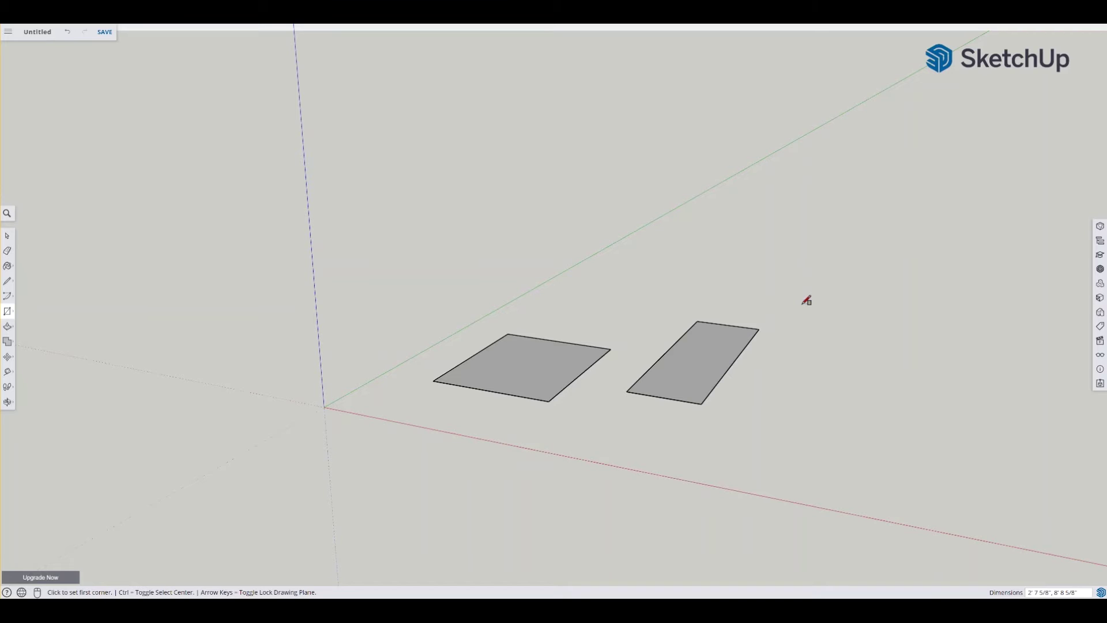
text(3',6,7'6)
key(Return)
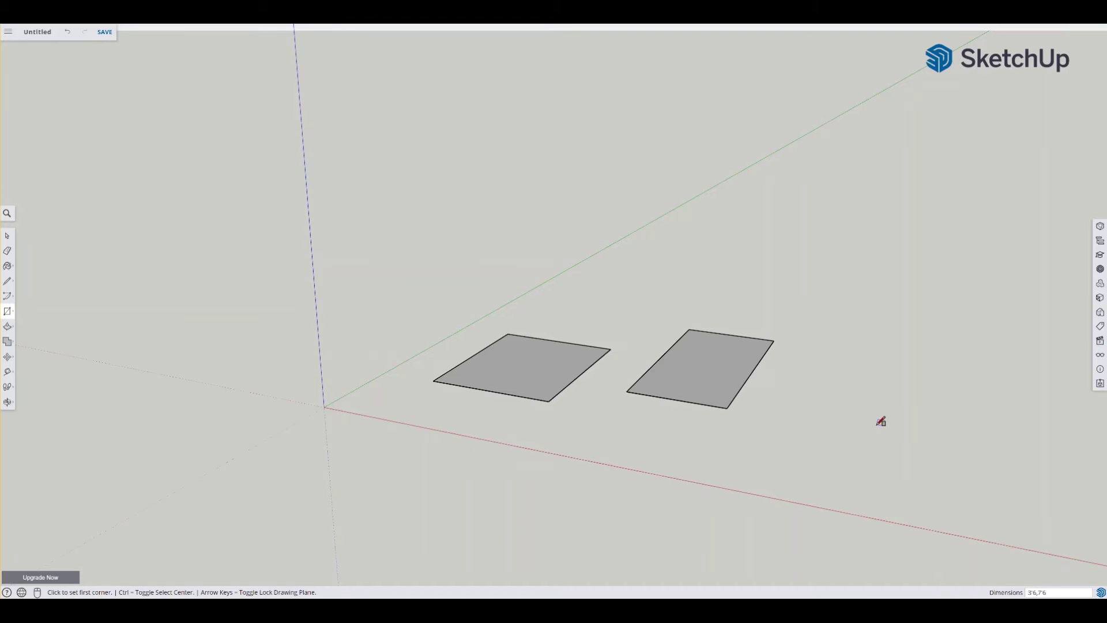
text(7'6,3)
key(Return)
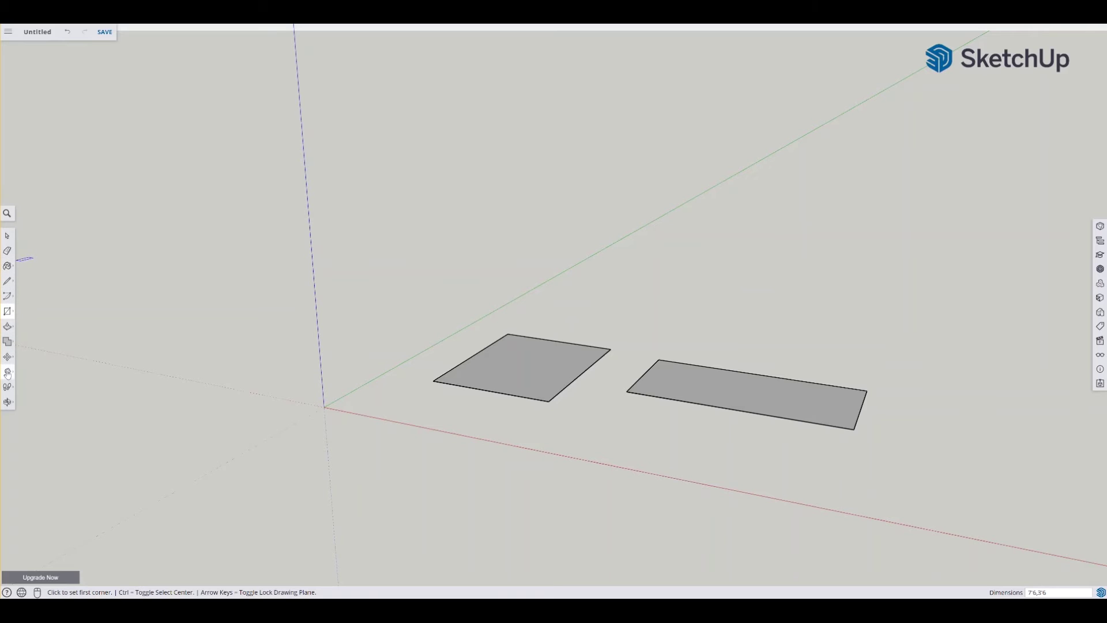
Place Tape Measure guides parallel to the green axis at 4' and parallel to the red axis at 15'.
click(7, 373)
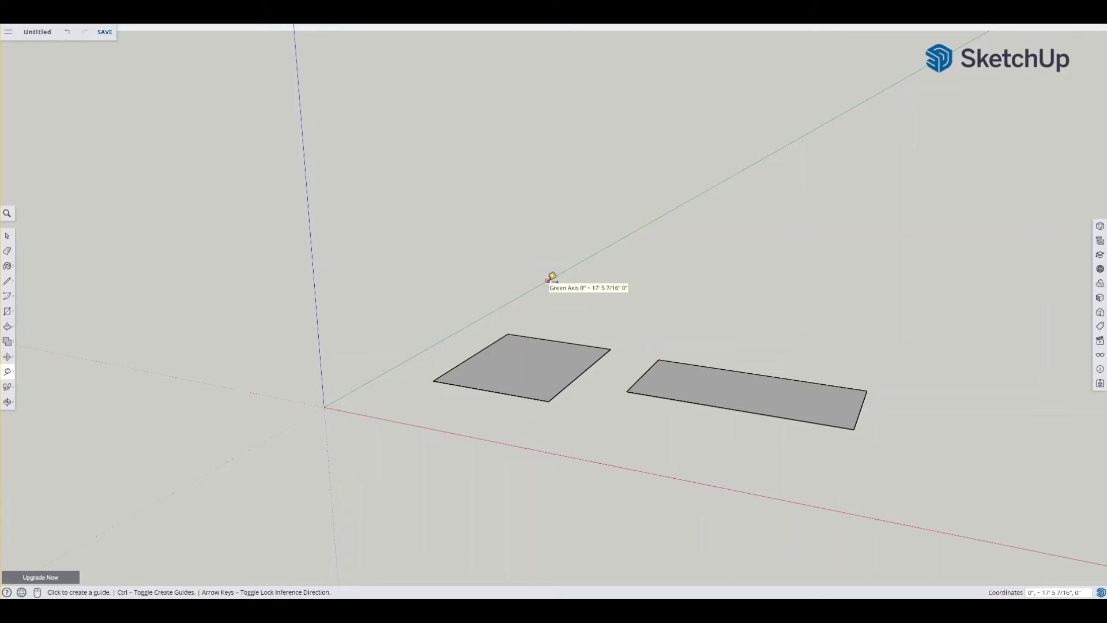
click(548, 280)
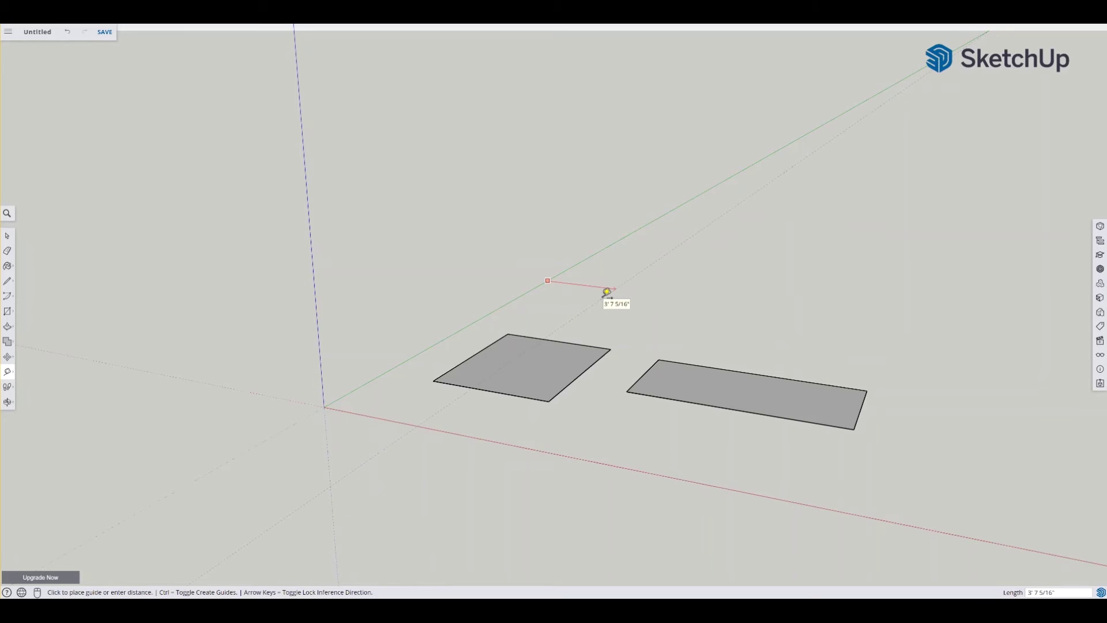
text(4)
key(Return)
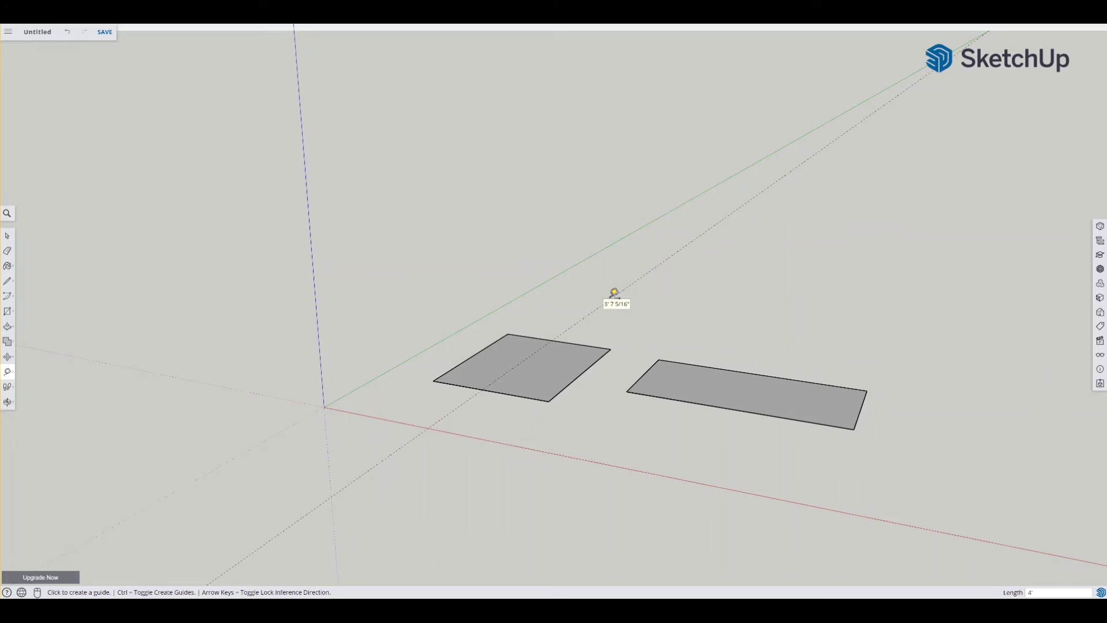
click(585, 459)
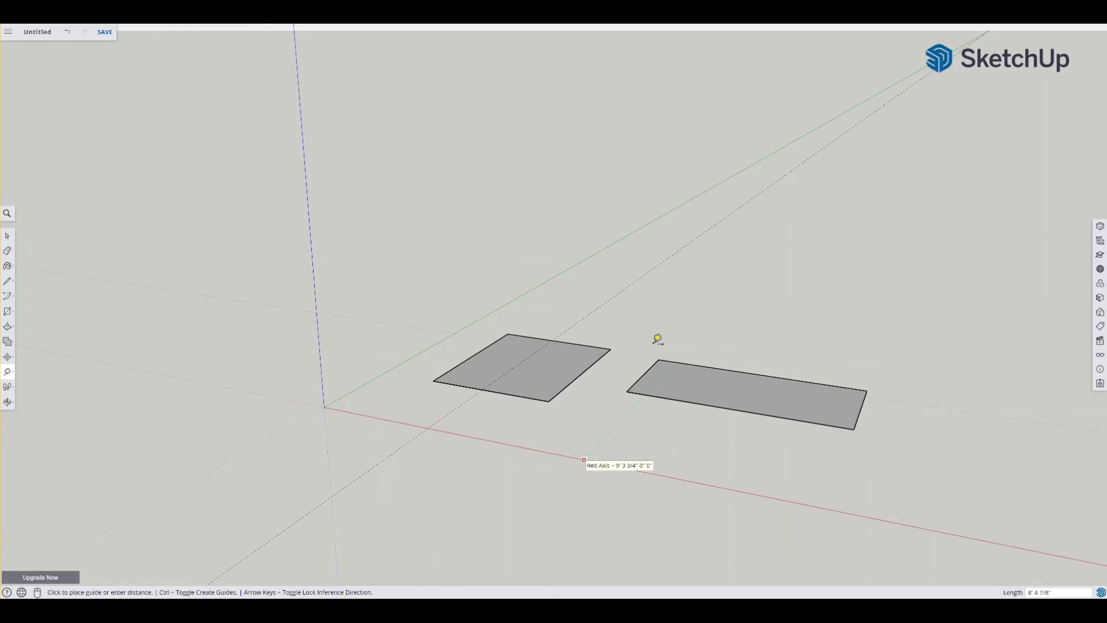
text(15)
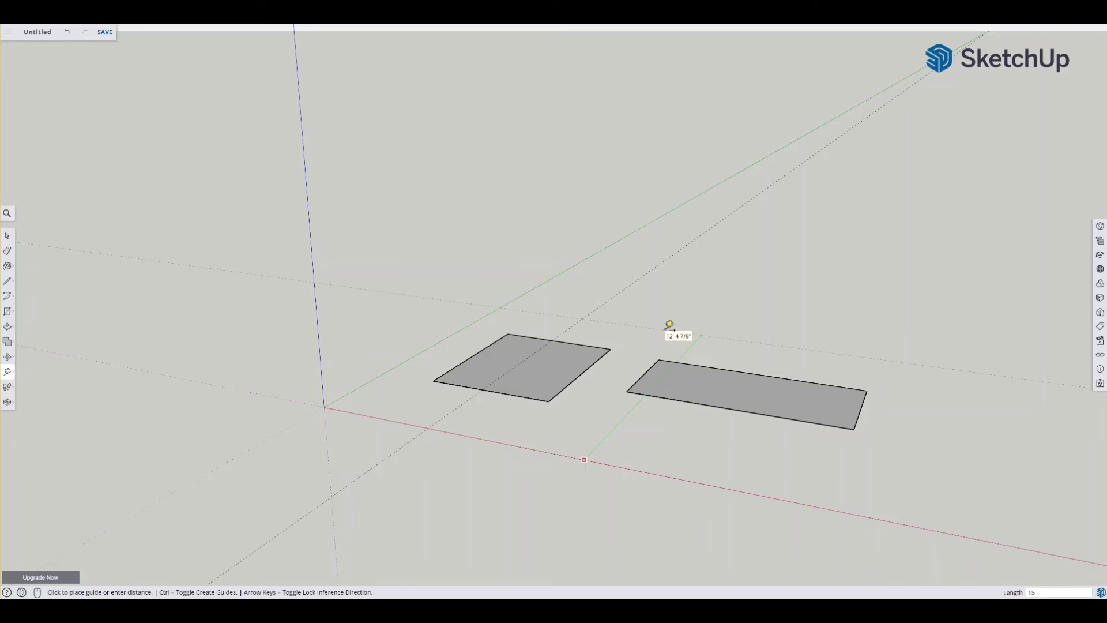
key(Return)
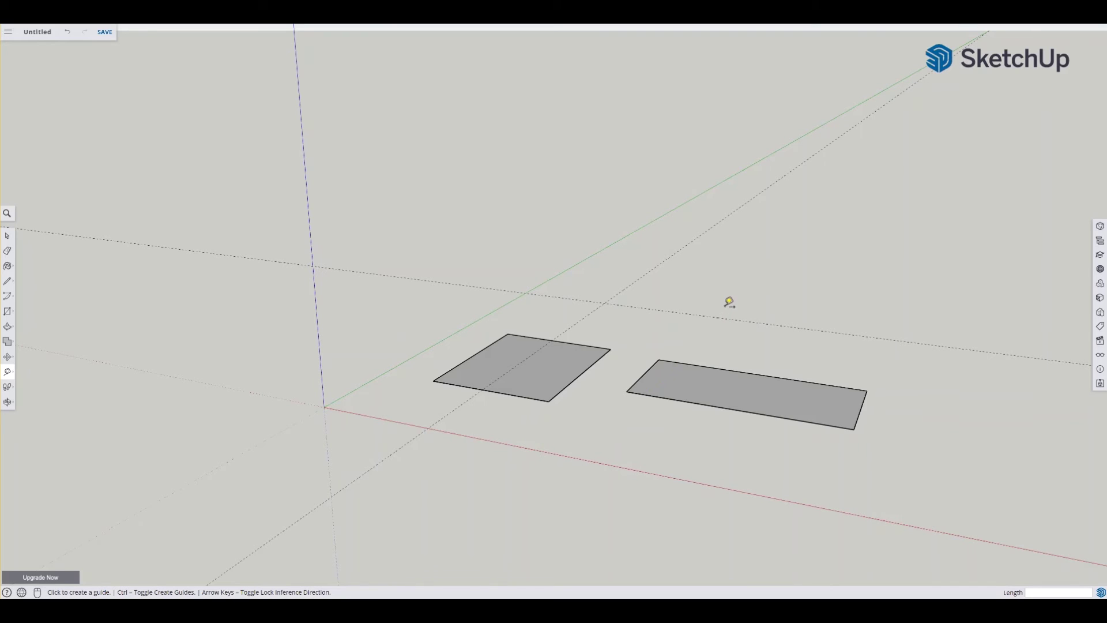
Place two more parallel guides, each offset 6' outward from an existing guide, to enclose a square area.
click(675, 253)
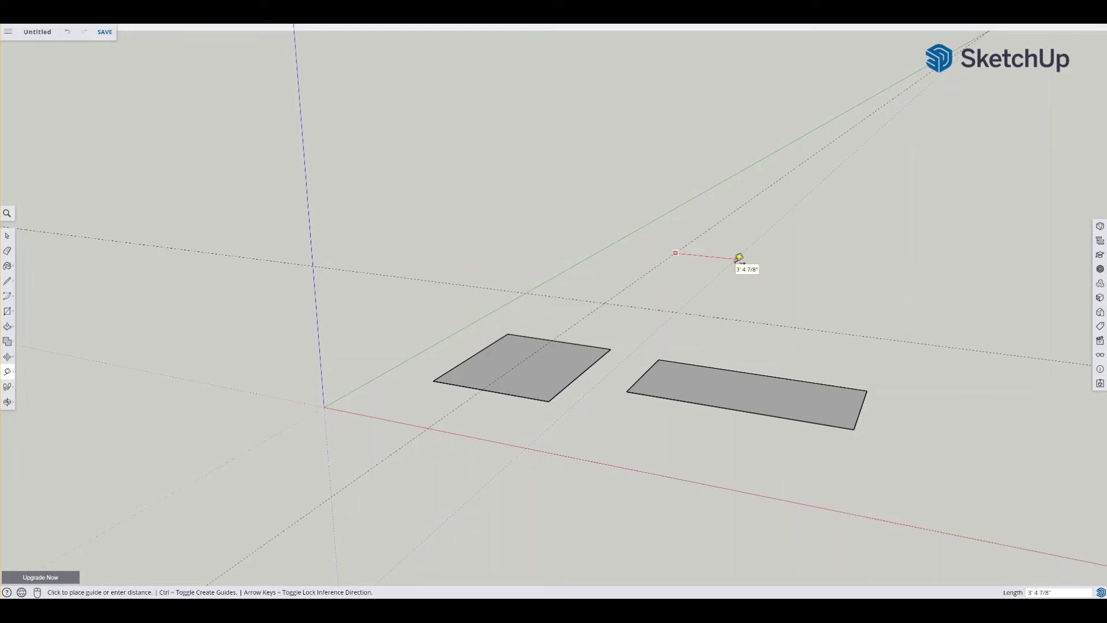
text(6')
key(Return)
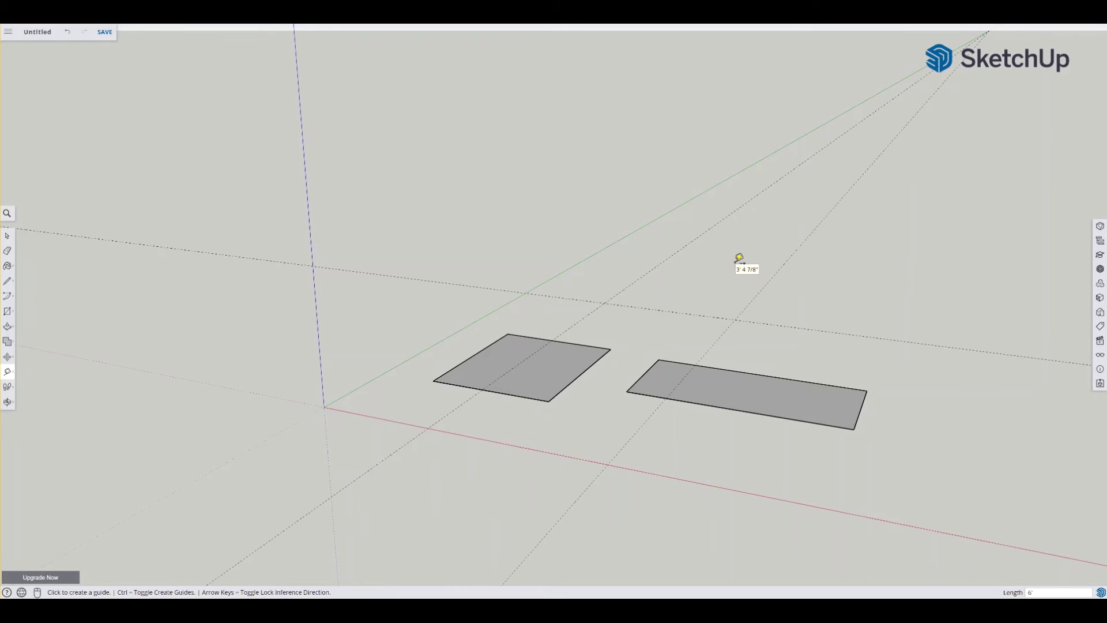
click(666, 307)
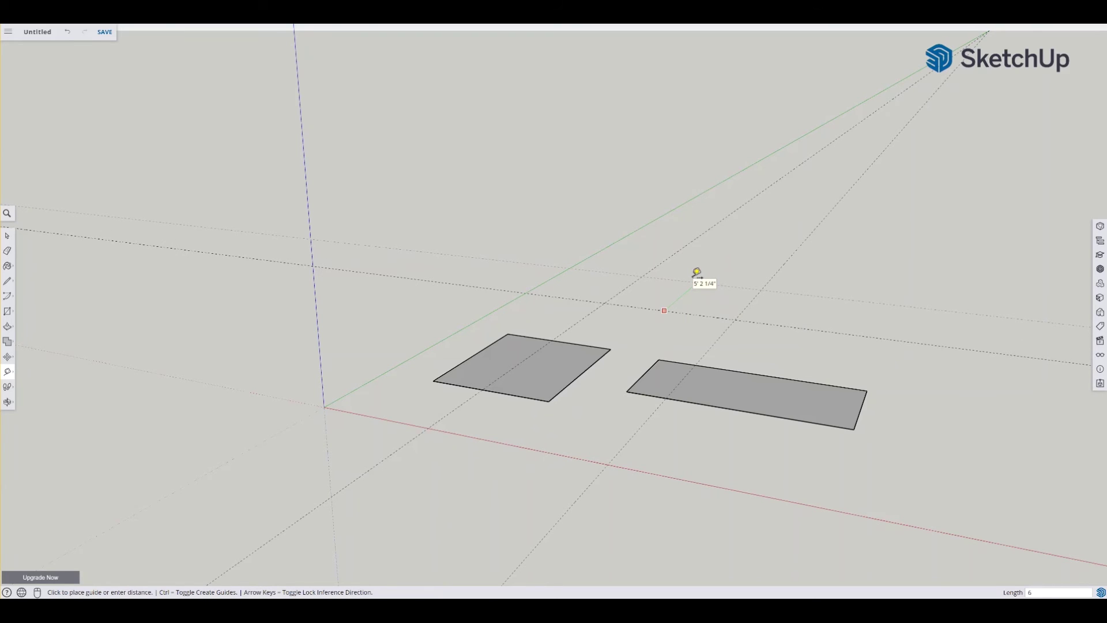
click(696, 272)
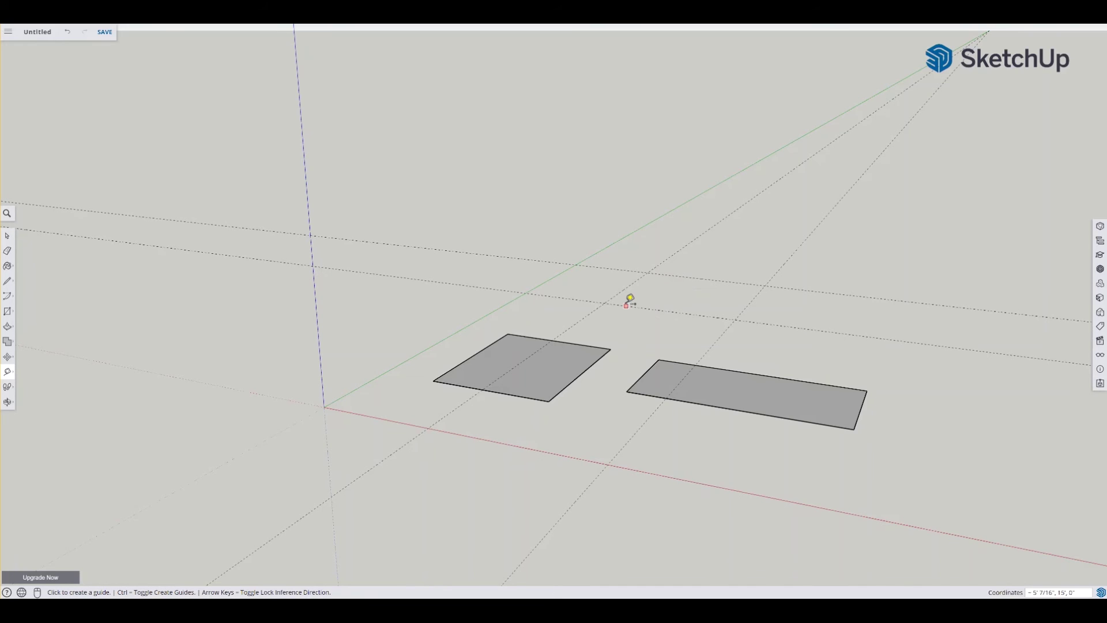
Draw a 6' by 6' rectangle between opposite intersections of the four guides.
click(7, 312)
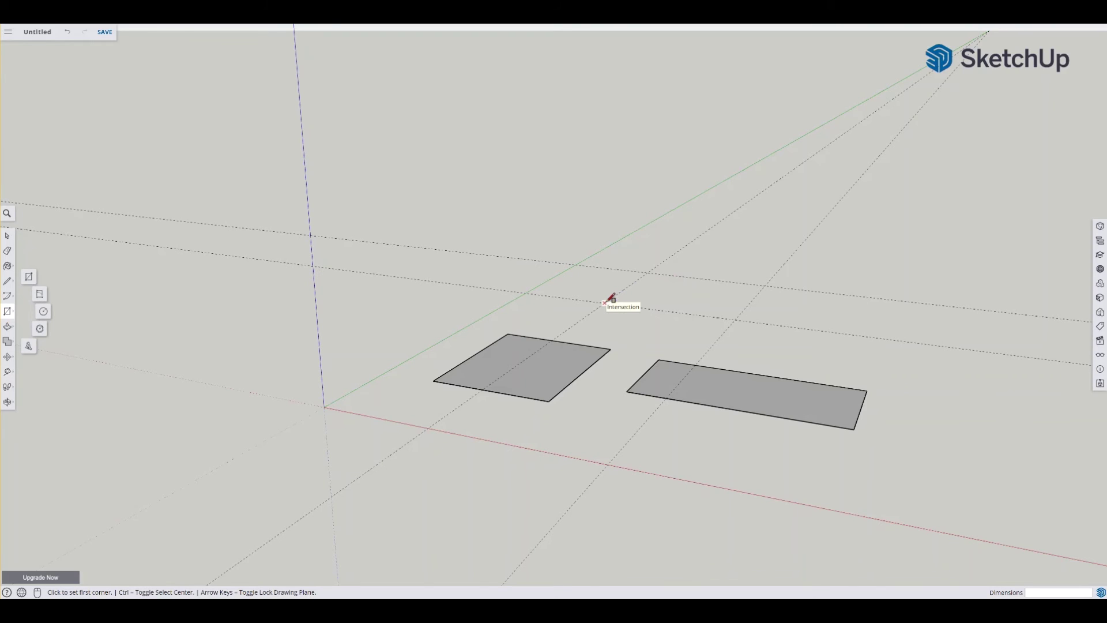
click(604, 302)
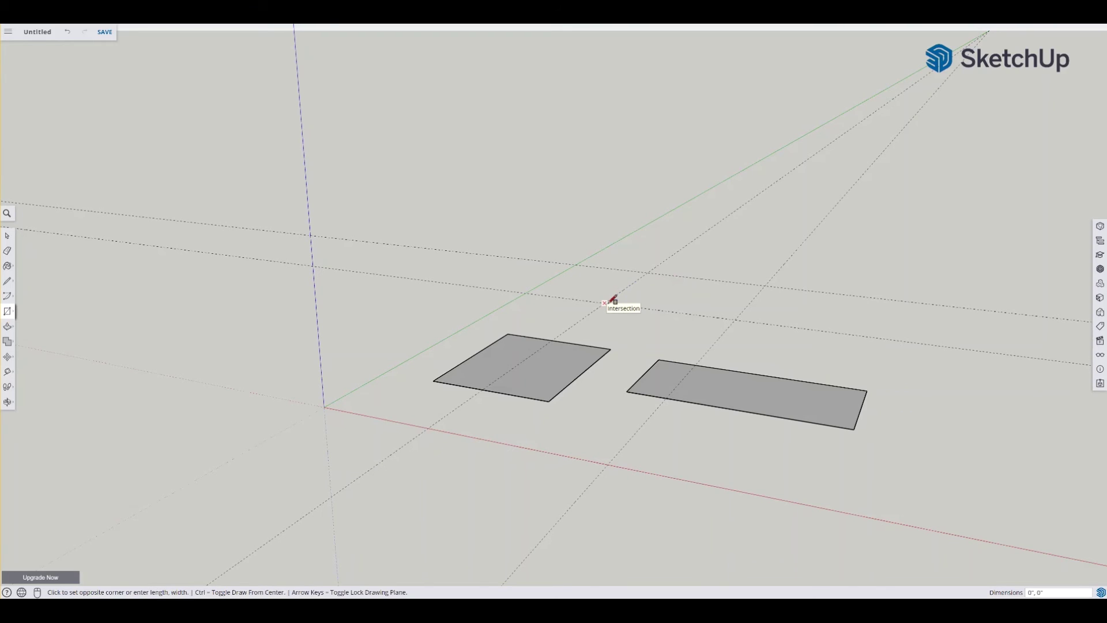
click(765, 285)
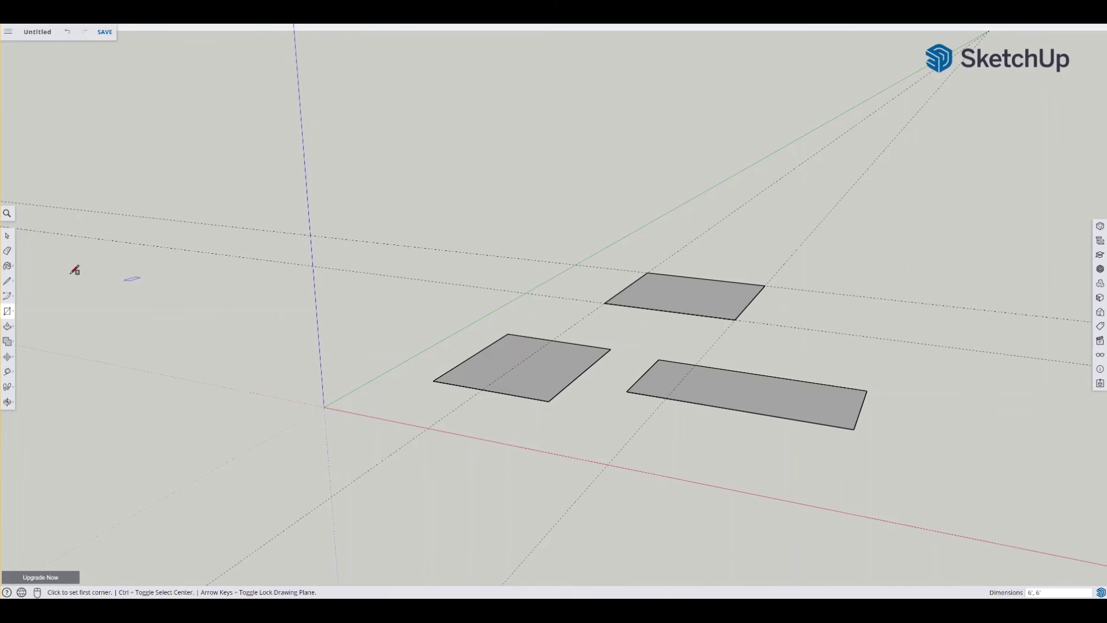
Erase the four construction guides around the square.
click(7, 251)
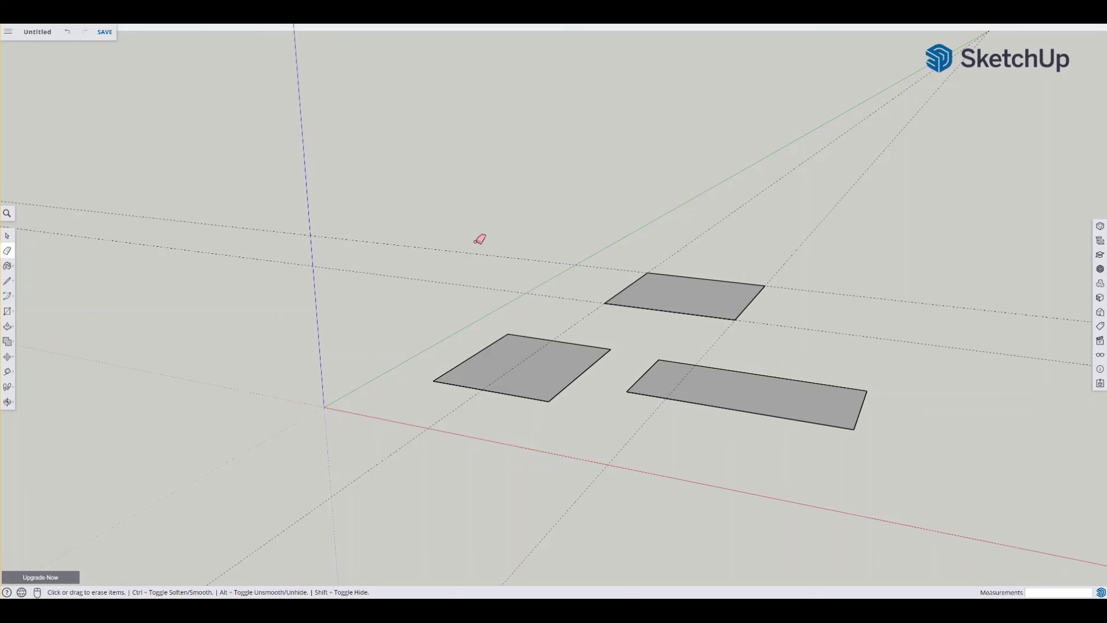
click(402, 279)
click(493, 258)
click(591, 314)
click(719, 341)
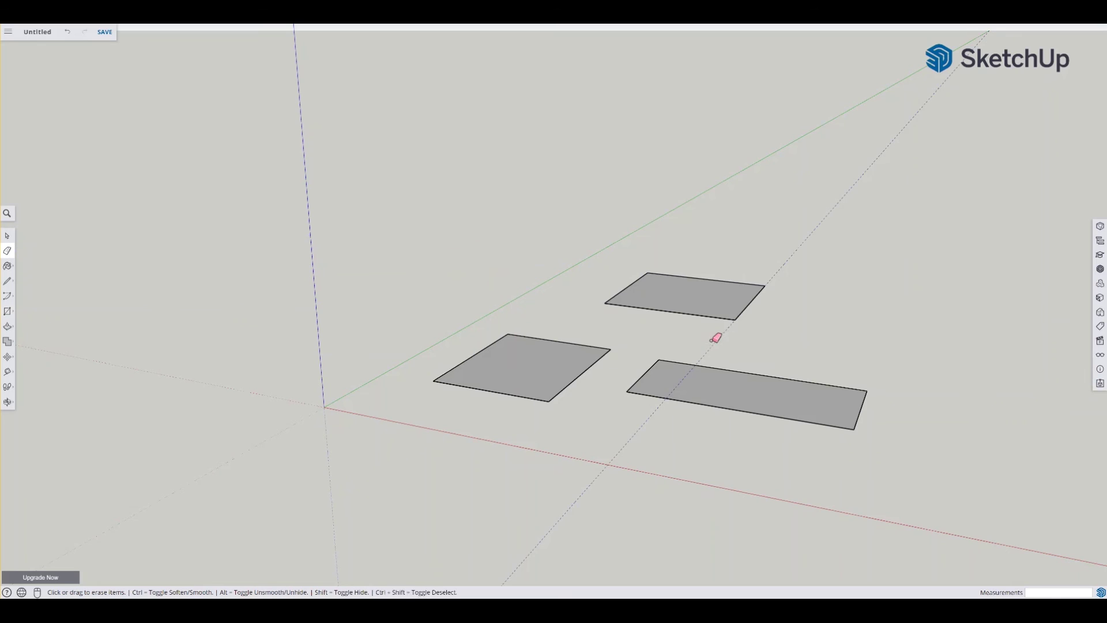